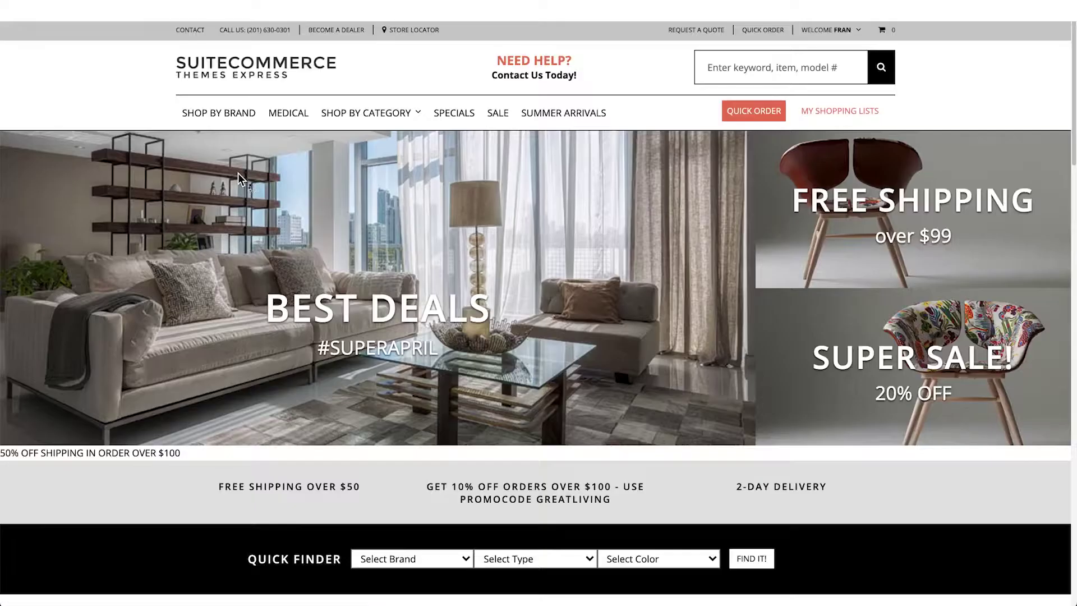
- Add five Medium dark red Standom Armchairs from Sofas & Armchairs to the quote, then open the quote request
{"action": "left_click", "coordinate": [238, 172]}
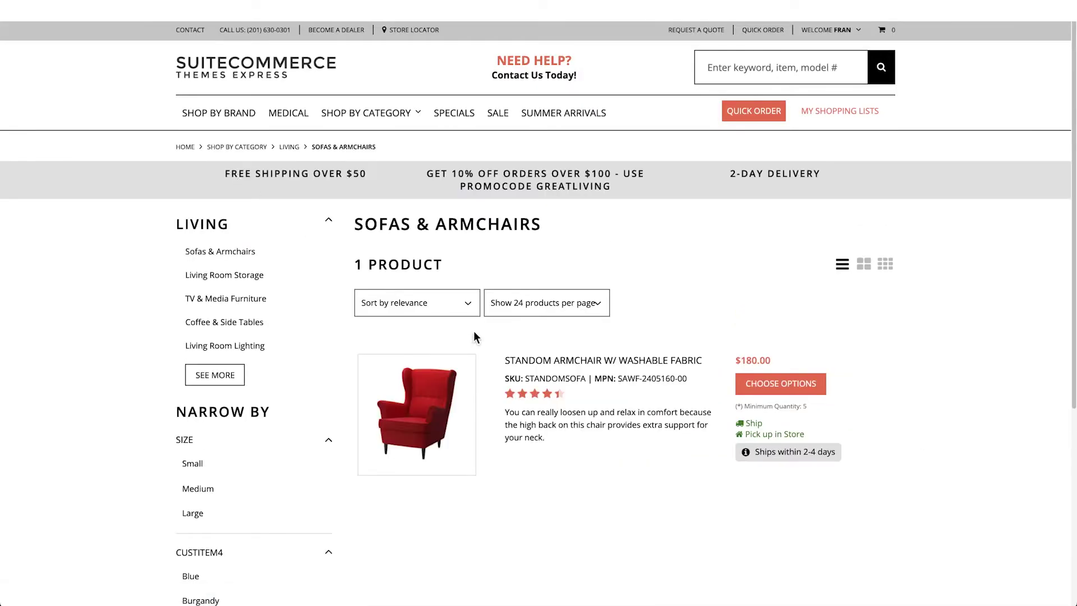
{"action": "left_click", "coordinate": [575, 368]}
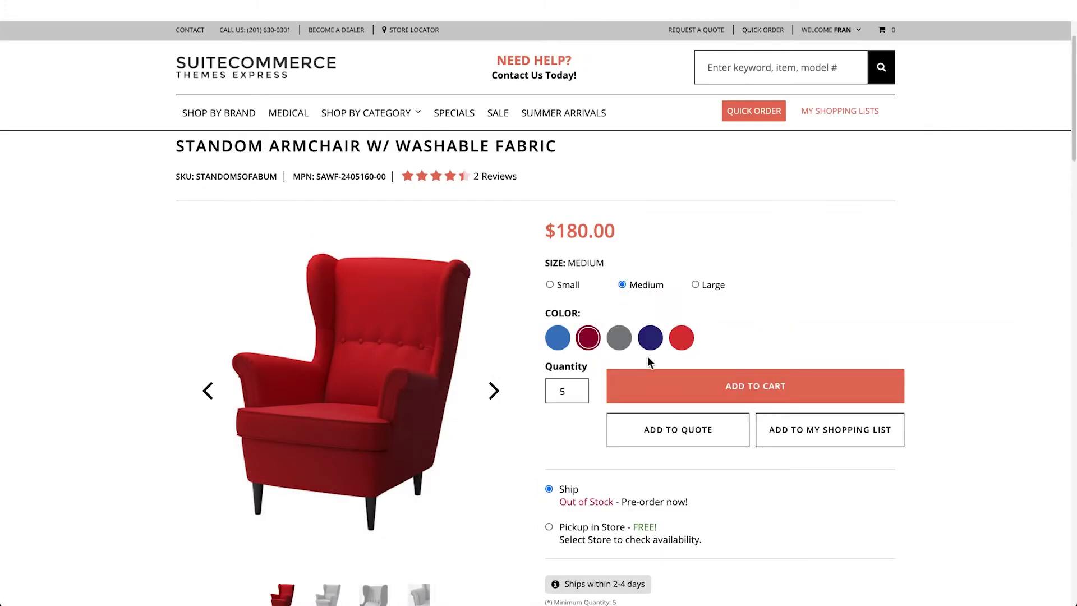
{"action": "left_click", "coordinate": [674, 387]}
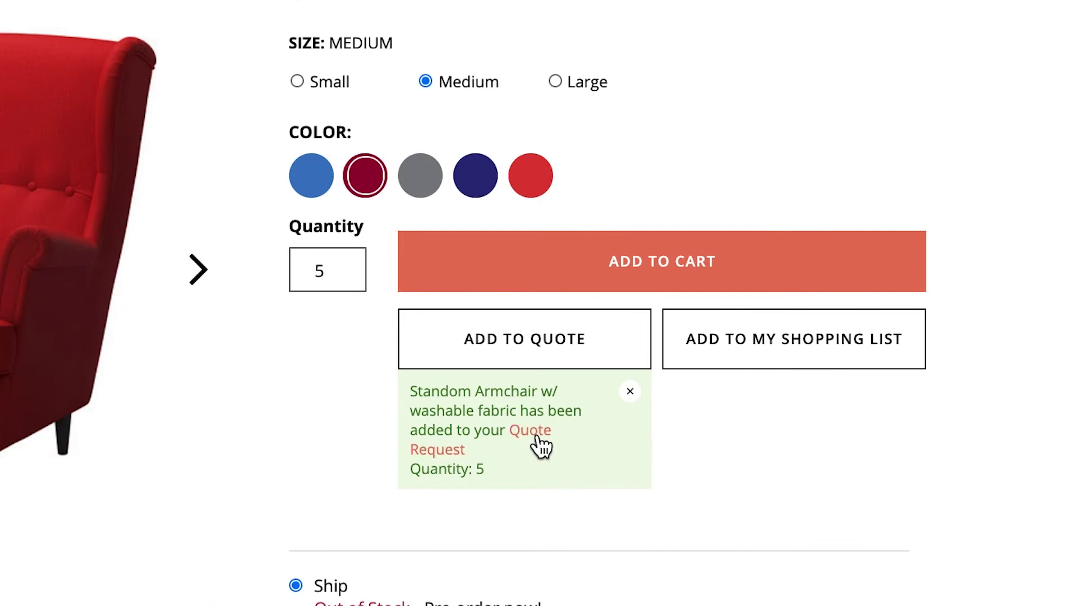
{"action": "left_click", "coordinate": [537, 433]}
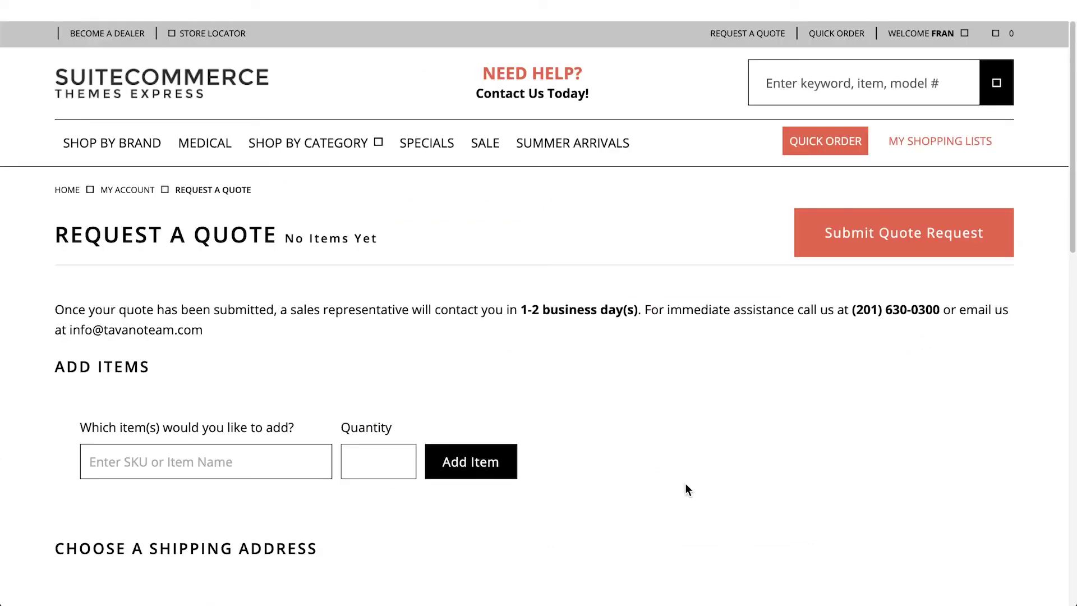
- Add ten NODVANDIG Large Bamboo Bowls to the quote request, then click into the Comments box
{"action": "scroll", "coordinate": [798, 413], "scroll_direction": "down", "scroll_amount": 1}
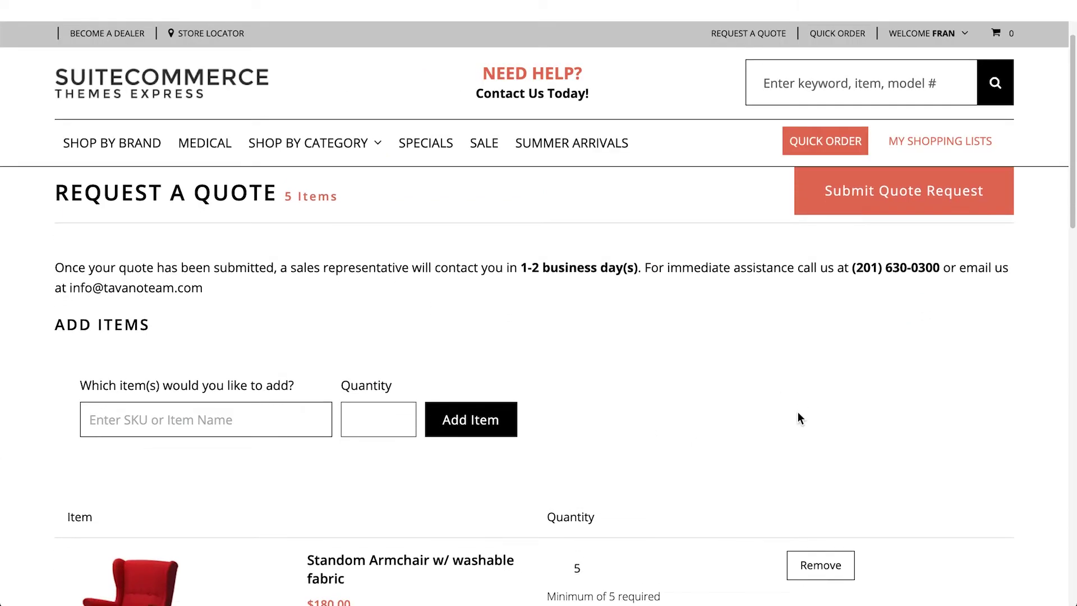
{"action": "scroll", "coordinate": [800, 418], "scroll_direction": "down", "scroll_amount": 2}
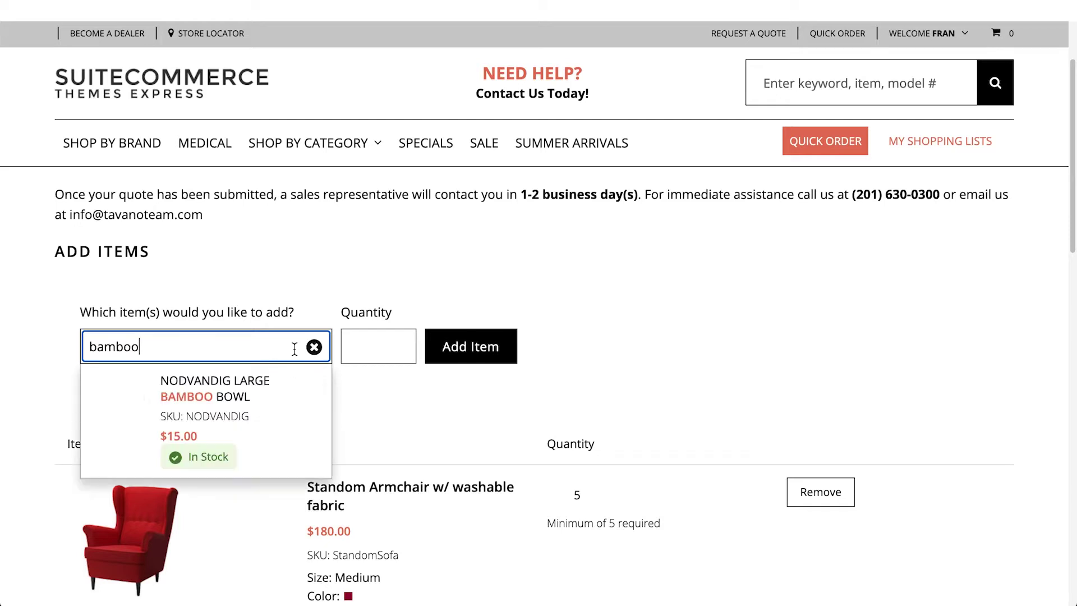
{"action": "left_click", "coordinate": [286, 389]}
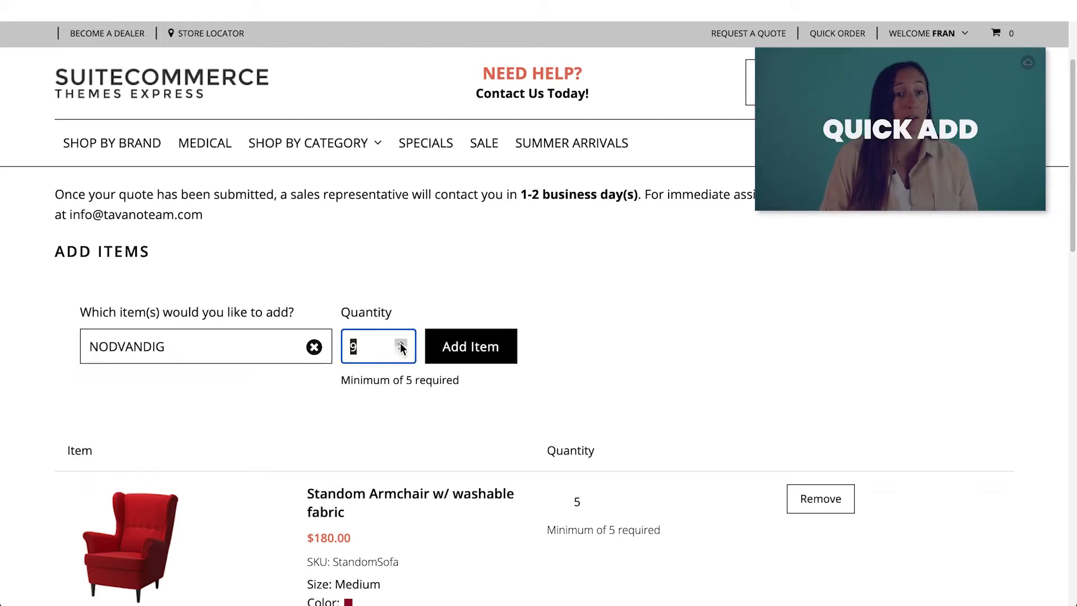
{"action": "left_click", "coordinate": [400, 343]}
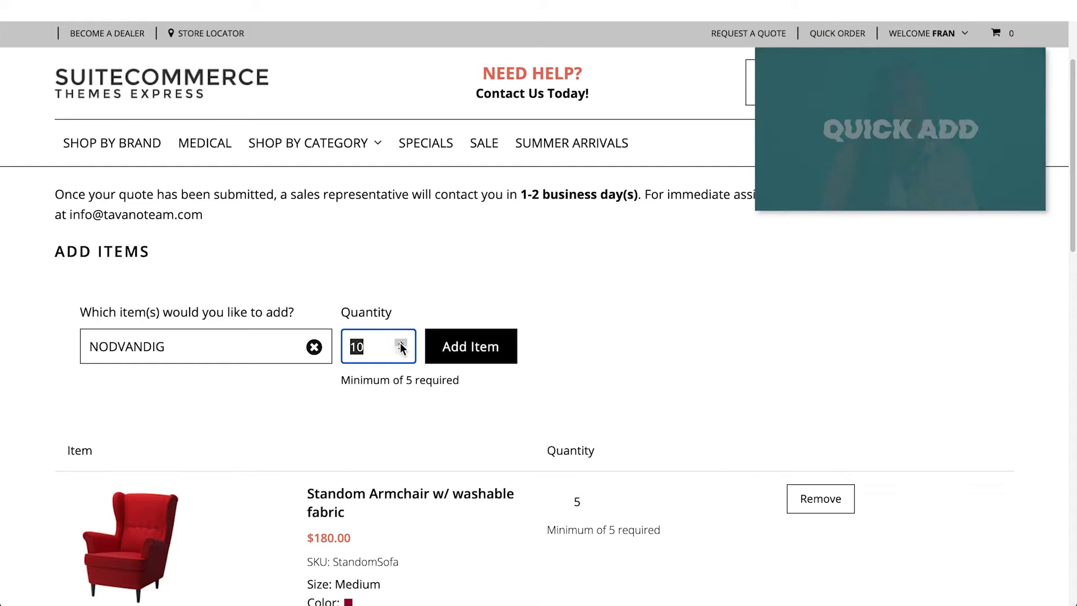
{"action": "left_click", "coordinate": [476, 349]}
{"action": "scroll", "coordinate": [934, 402], "scroll_direction": "down", "scroll_amount": 10}
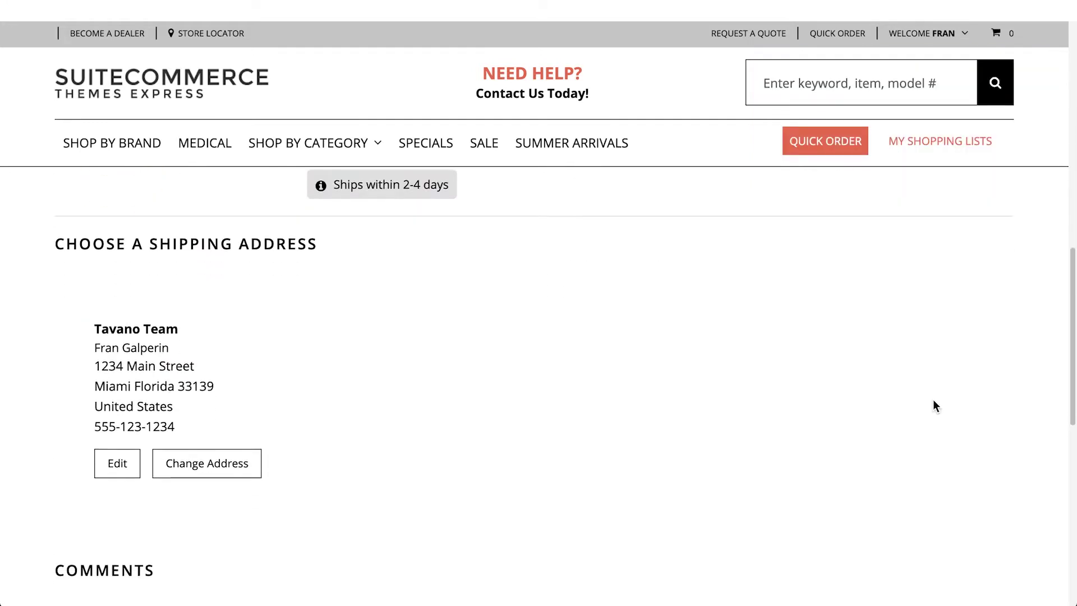
{"action": "scroll", "coordinate": [933, 400], "scroll_direction": "down", "scroll_amount": 6}
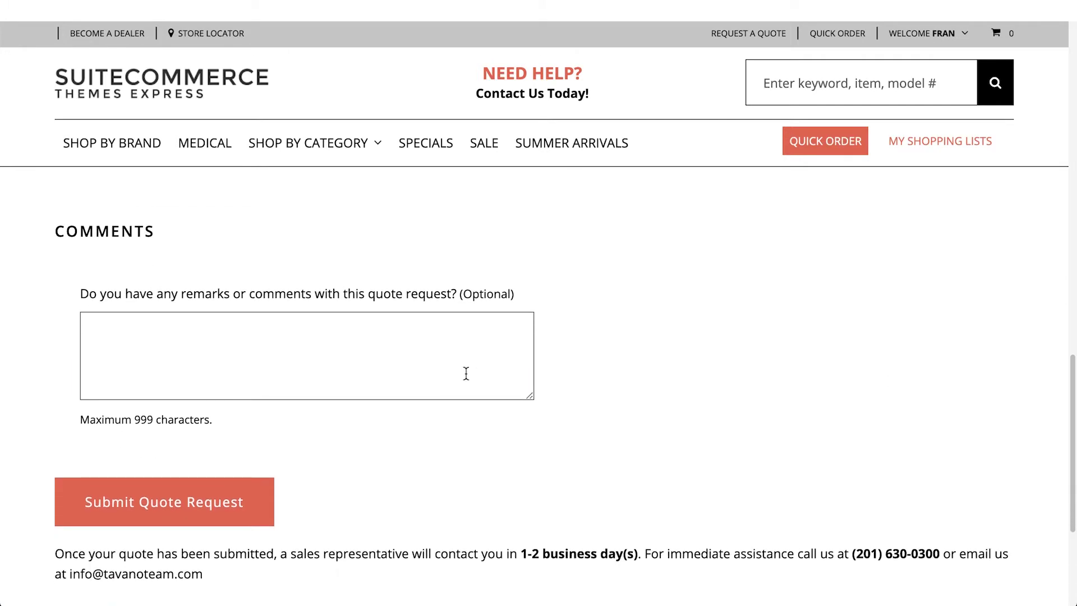
{"action": "left_click", "coordinate": [465, 373]}
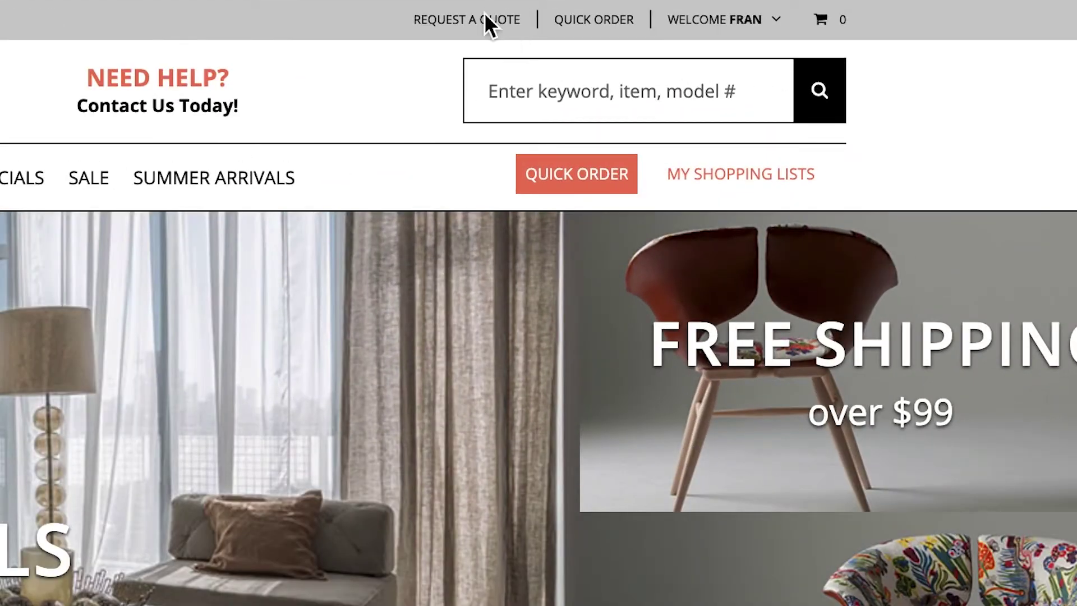
- From Request a Quote, add five SAMTID Electroplate Lamp w/ Shade units to the quote
{"action": "left_click", "coordinate": [484, 17]}
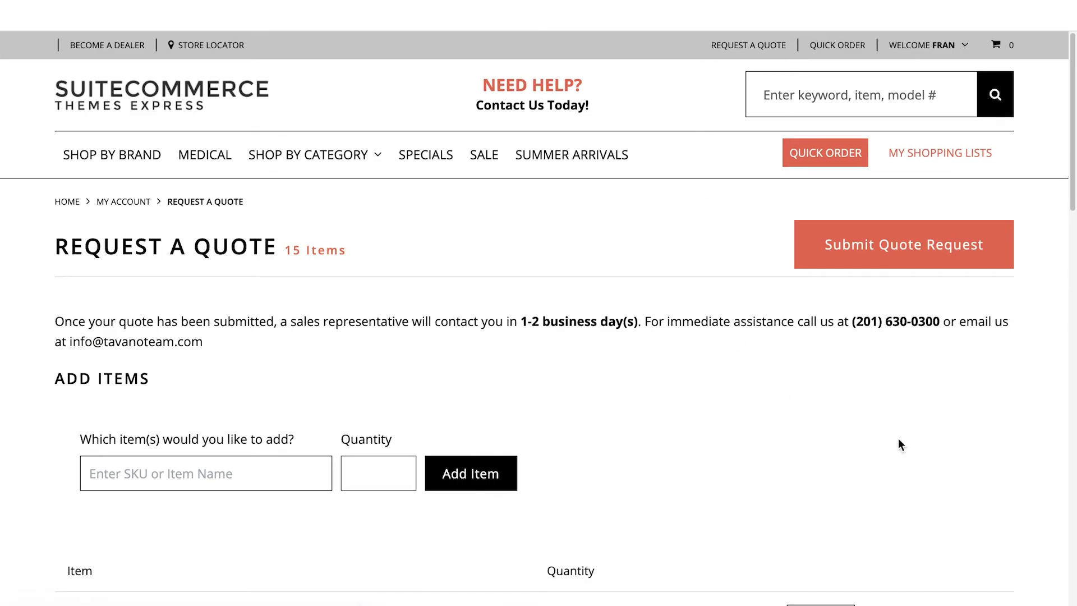
{"action": "scroll", "coordinate": [965, 466], "scroll_direction": "down", "scroll_amount": 4}
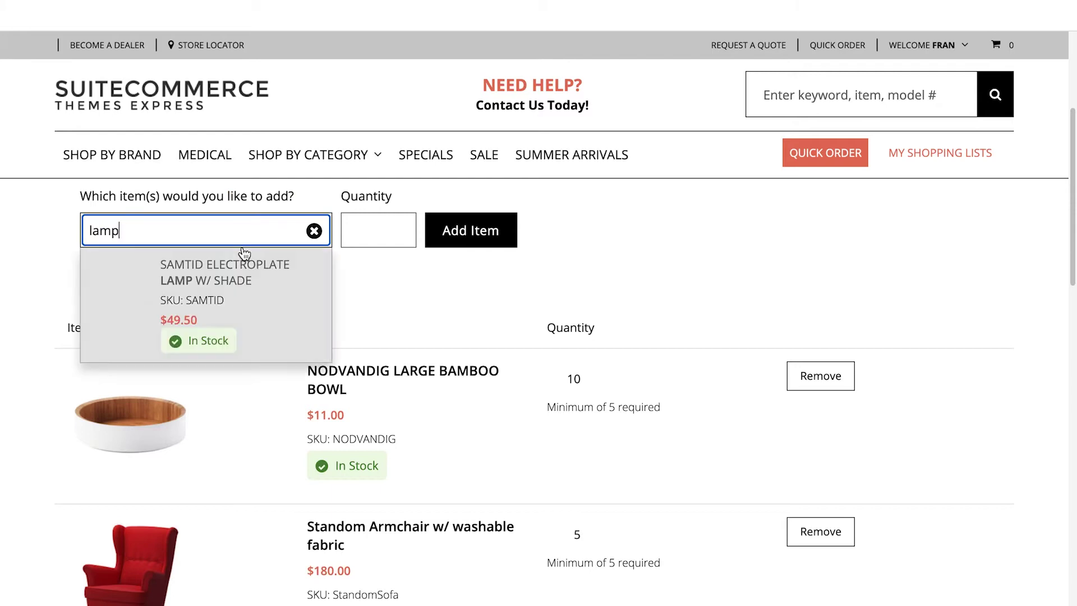
{"action": "left_click", "coordinate": [236, 277]}
{"action": "left_click", "coordinate": [471, 231]}
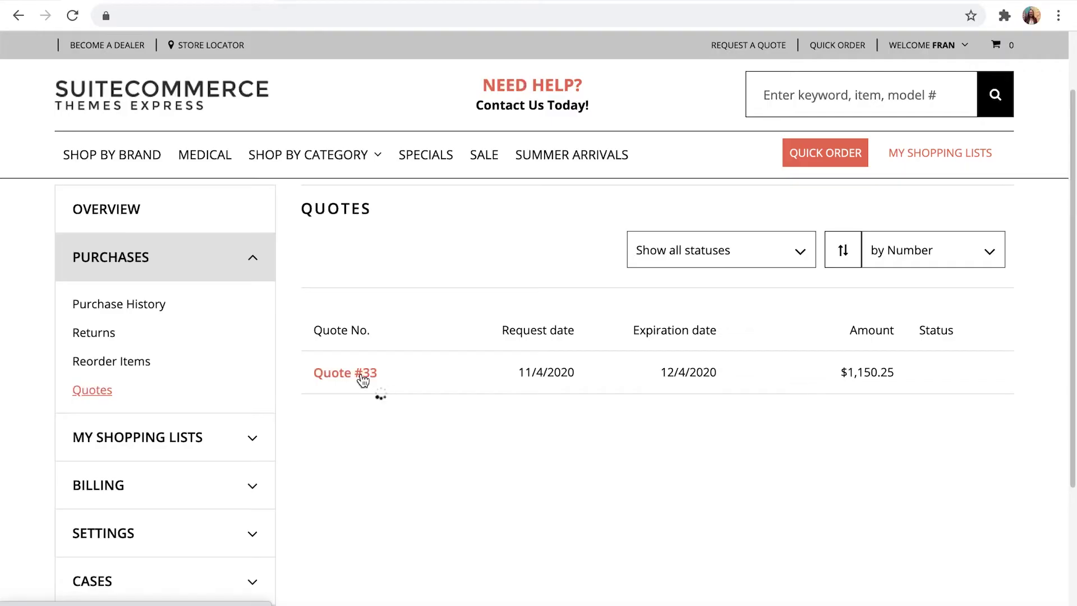
- Open Quote #33 and scroll through its lamp, bowl and armchair items and $1,150.25 total
{"action": "left_click", "coordinate": [357, 375]}
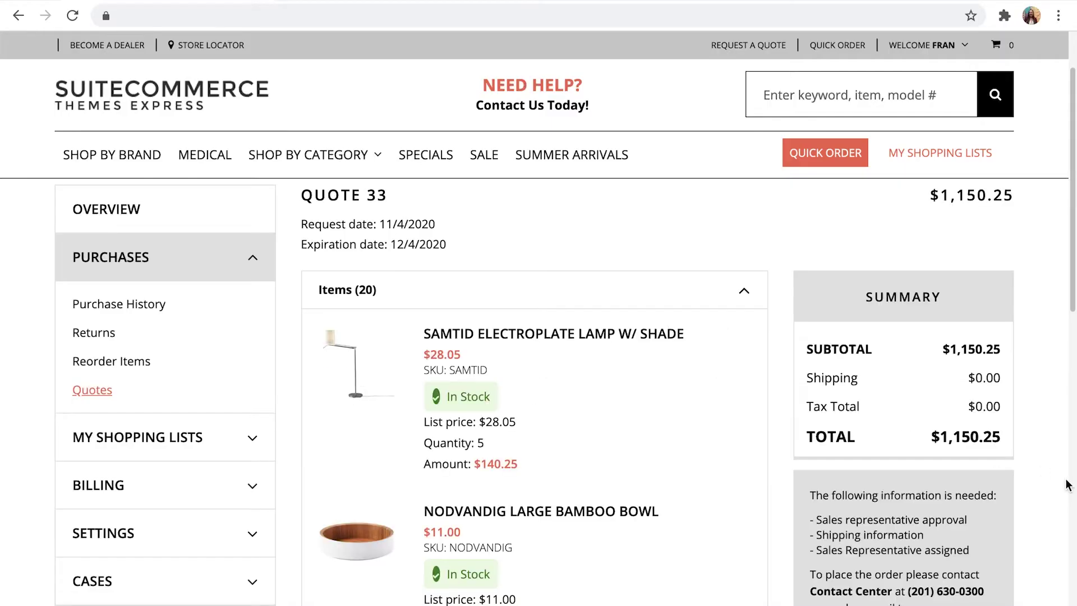
{"action": "scroll", "coordinate": [1068, 484], "scroll_direction": "down", "scroll_amount": 3}
{"action": "scroll", "coordinate": [1067, 484], "scroll_direction": "down", "scroll_amount": 3}
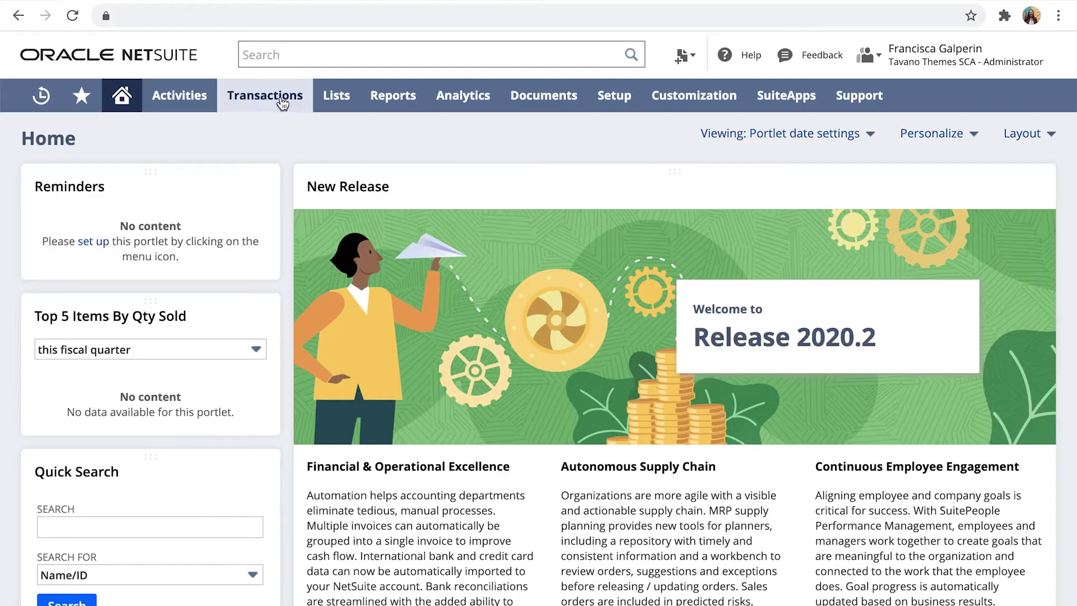
- Open estimate 33 from the Prepare Estimates list
{"action": "mouse_move", "coordinate": [282, 104]}
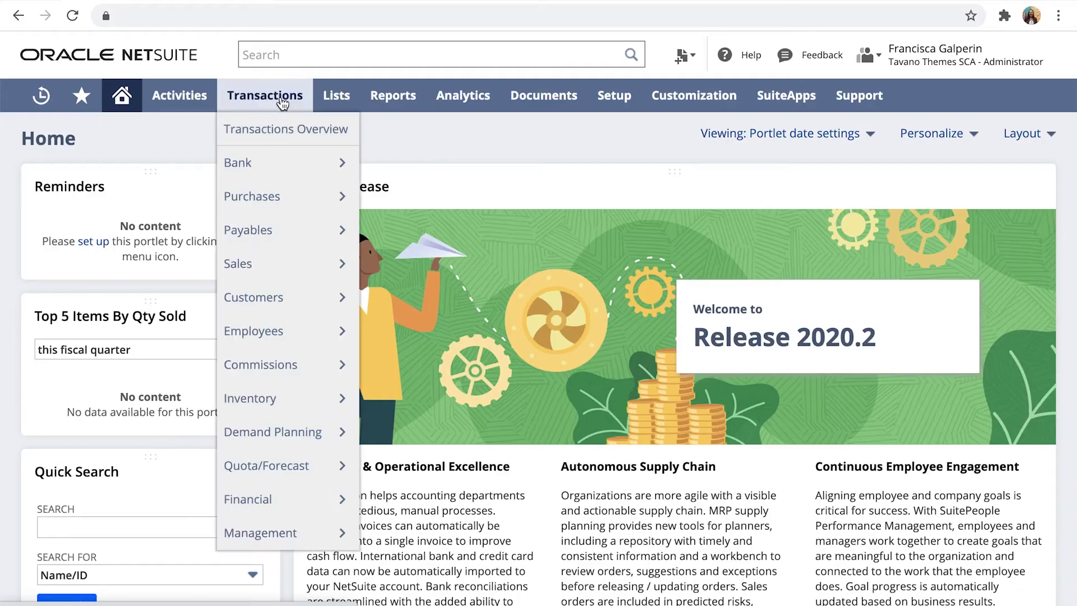
{"action": "mouse_move", "coordinate": [282, 266]}
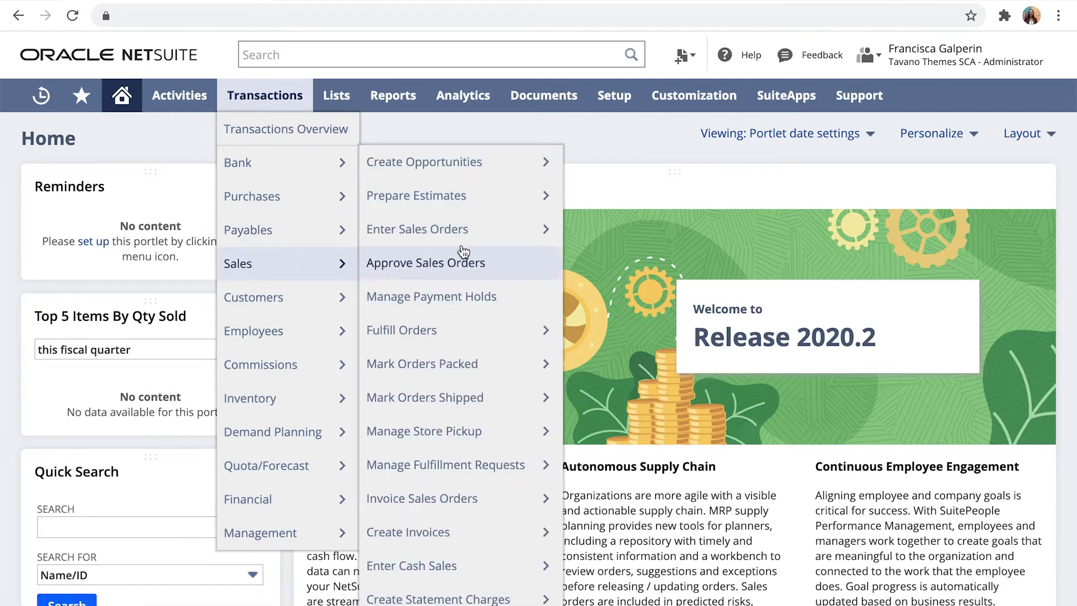
{"action": "mouse_move", "coordinate": [520, 207]}
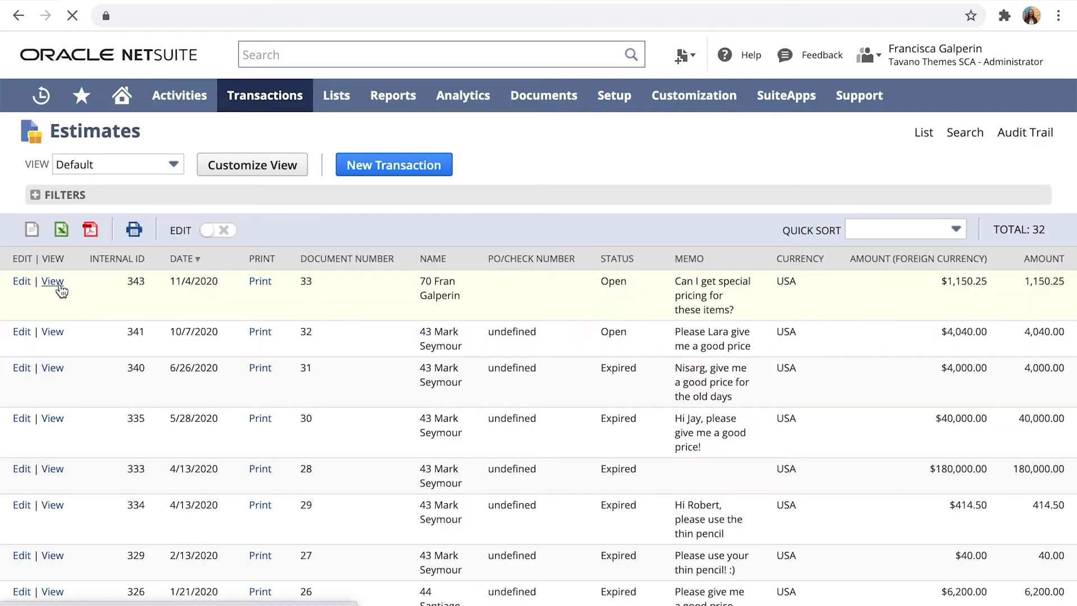
{"action": "left_click", "coordinate": [53, 281]}
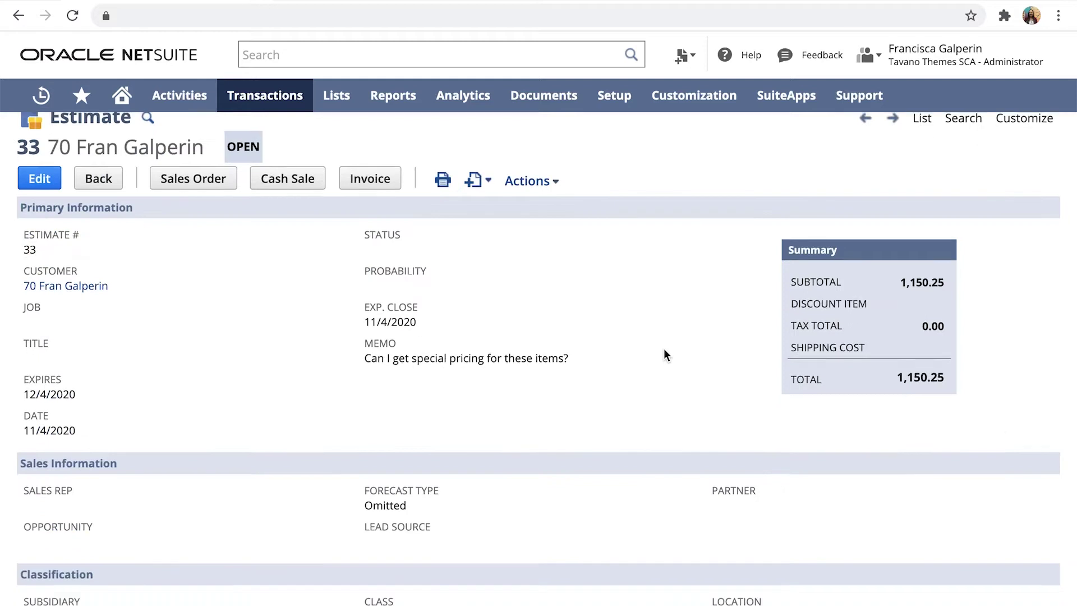
{"action": "scroll", "coordinate": [664, 352], "scroll_direction": "down", "scroll_amount": 6}
- Edit estimate 33 and enter the Customer Message 'Sure!' on the Communication tab
{"action": "left_click", "coordinate": [499, 253]}
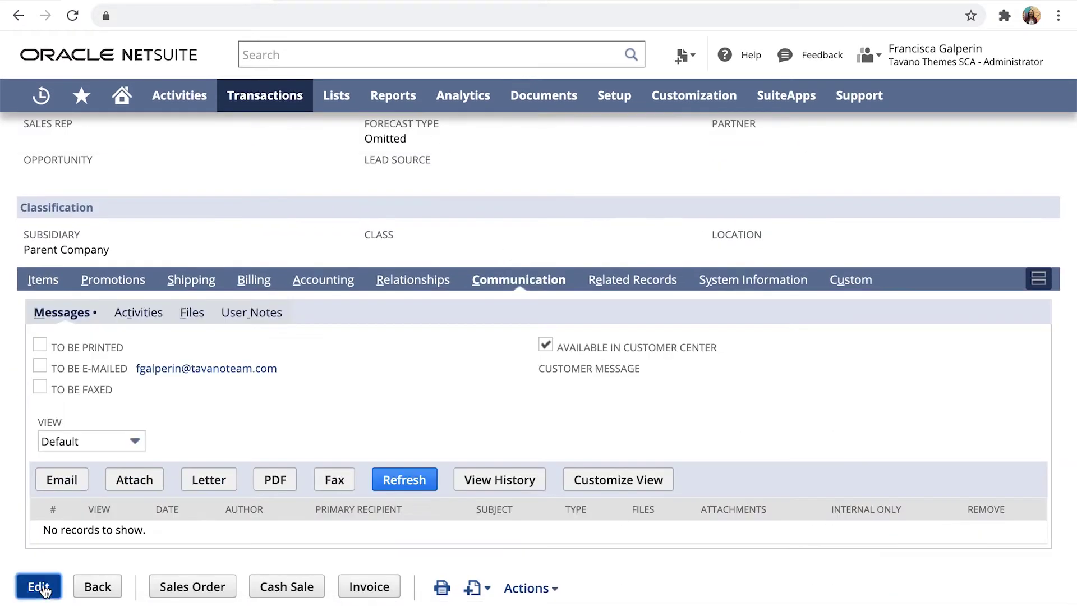
{"action": "left_click", "coordinate": [39, 586]}
{"action": "scroll", "coordinate": [680, 464], "scroll_direction": "down", "scroll_amount": 5}
{"action": "left_click", "coordinate": [644, 493]}
{"action": "type", "text": "Sure! Please see updated quote with a 5% discount"}
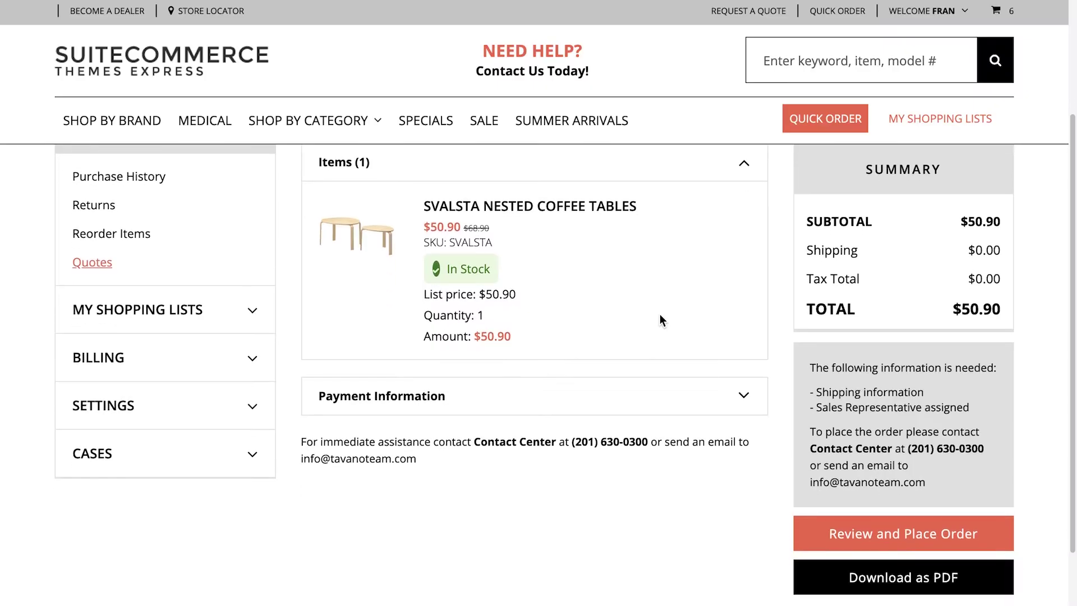
{"action": "scroll", "coordinate": [660, 321], "scroll_direction": "down", "scroll_amount": 1}
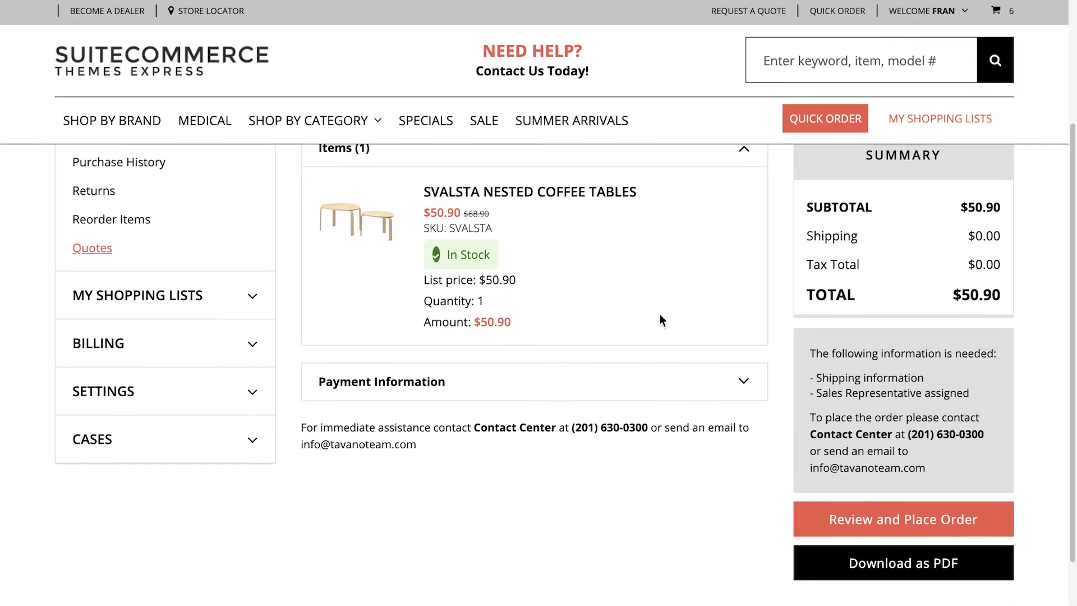
- Send the quote to Review and Place Order and tick 'I agree to the Terms & Conditions'
{"action": "left_click", "coordinate": [862, 528]}
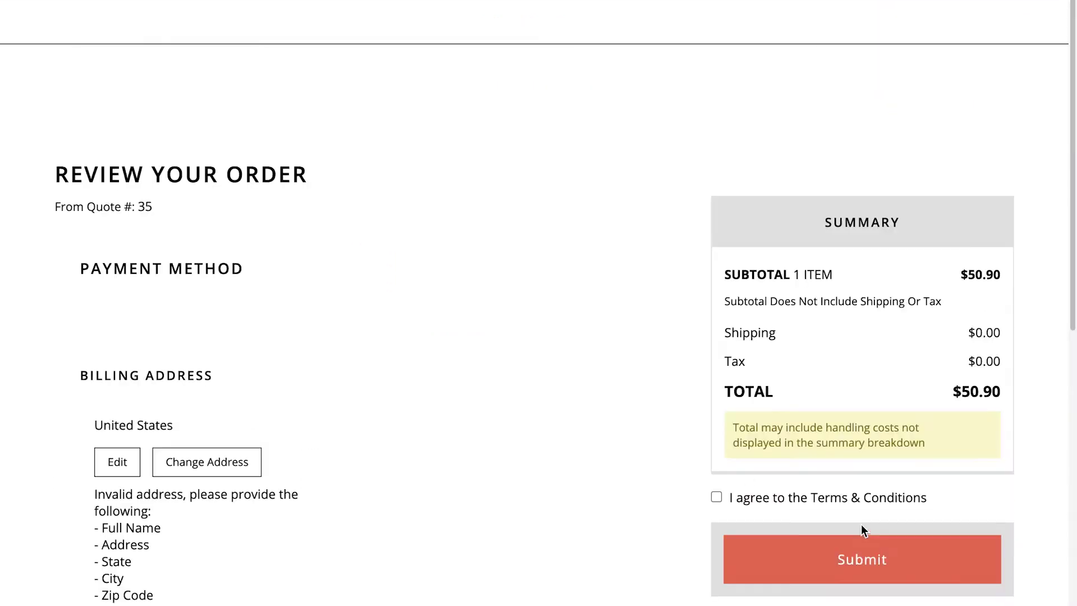
{"action": "left_click", "coordinate": [716, 496]}
{"action": "scroll", "coordinate": [209, 337], "scroll_direction": "down", "scroll_amount": 8}
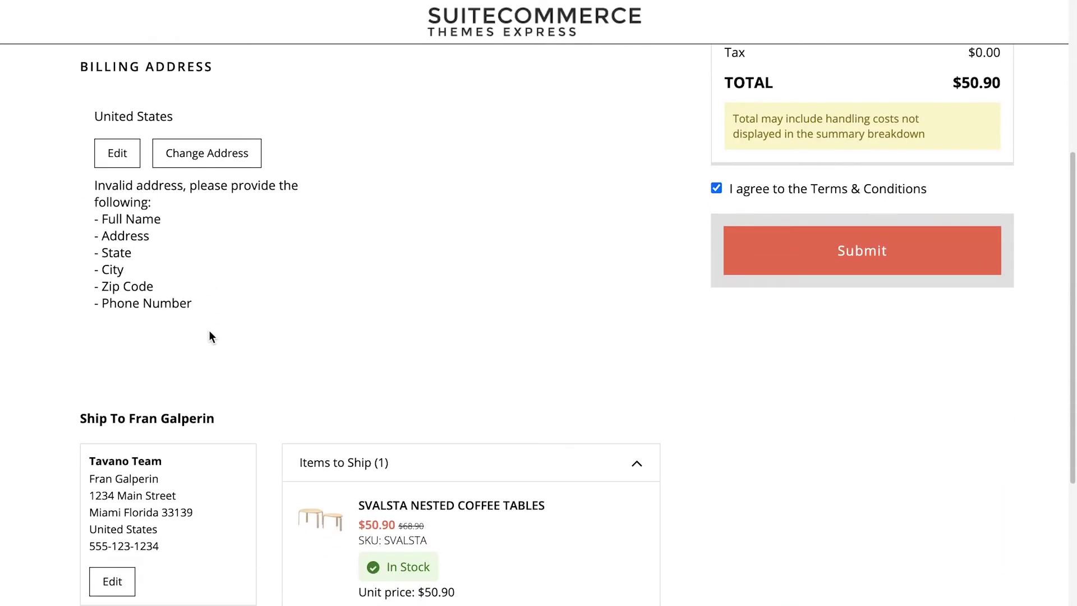
{"action": "scroll", "coordinate": [209, 337], "scroll_direction": "down", "scroll_amount": 3}
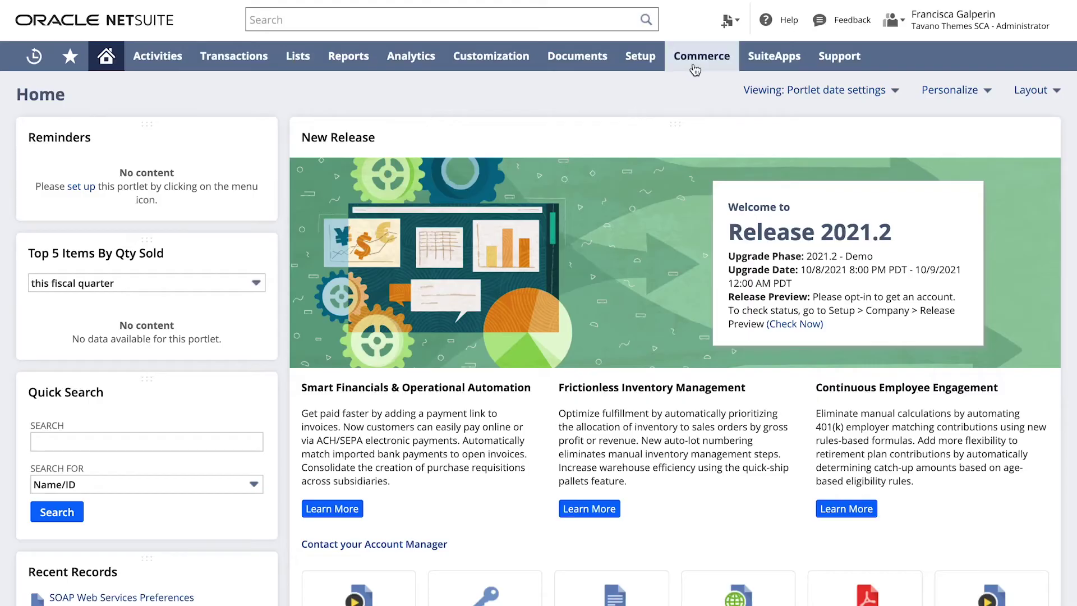
- Open the website's SuiteCommerce configuration at My Account > Quotes
{"action": "mouse_move", "coordinate": [696, 68]}
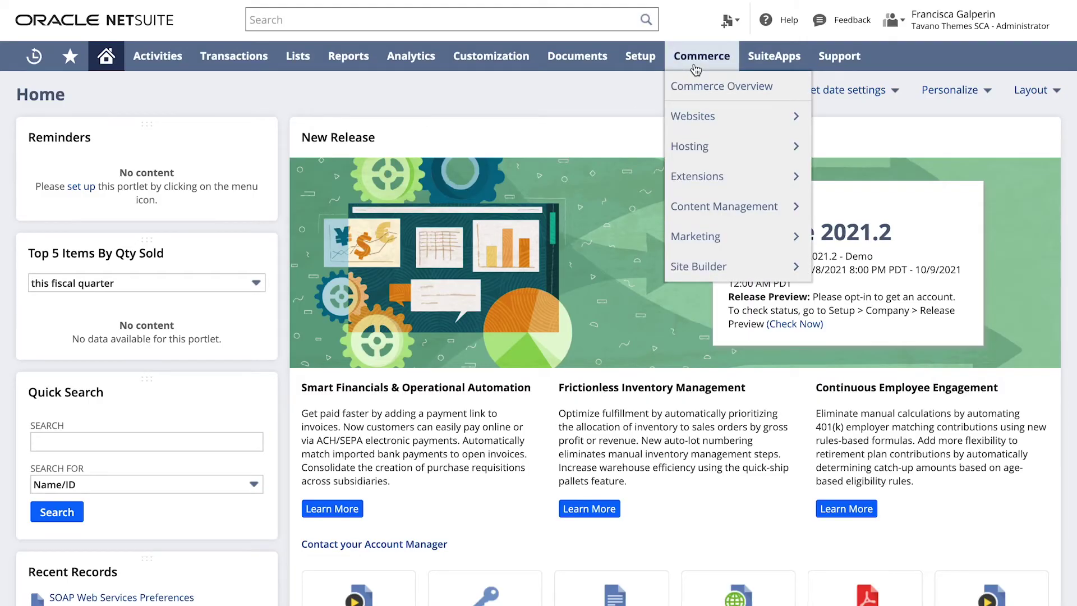
{"action": "mouse_move", "coordinate": [713, 115]}
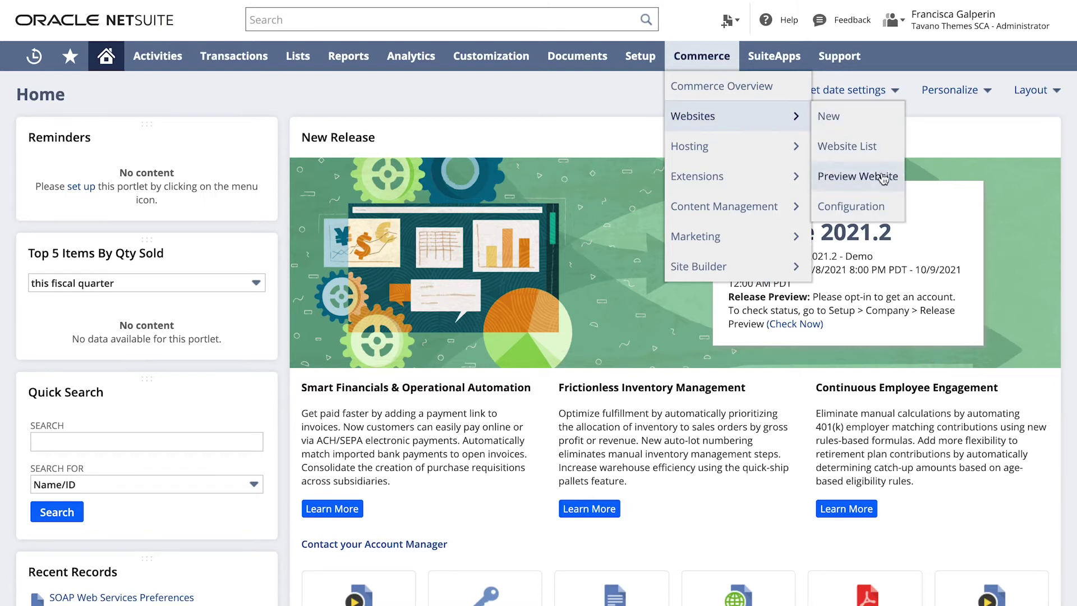
{"action": "left_click", "coordinate": [895, 205]}
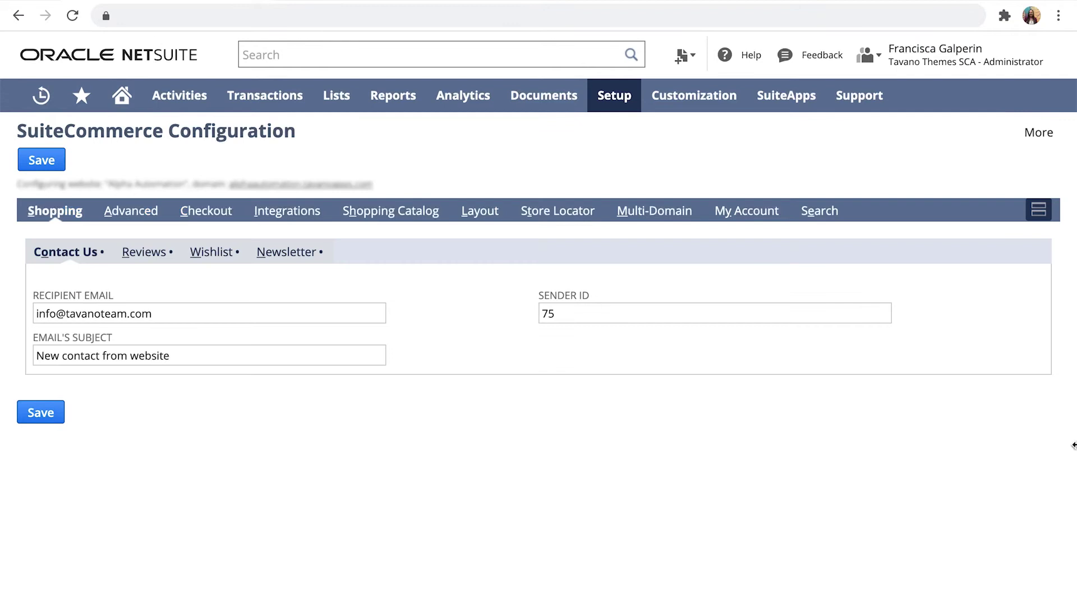
{"action": "left_click", "coordinate": [752, 215]}
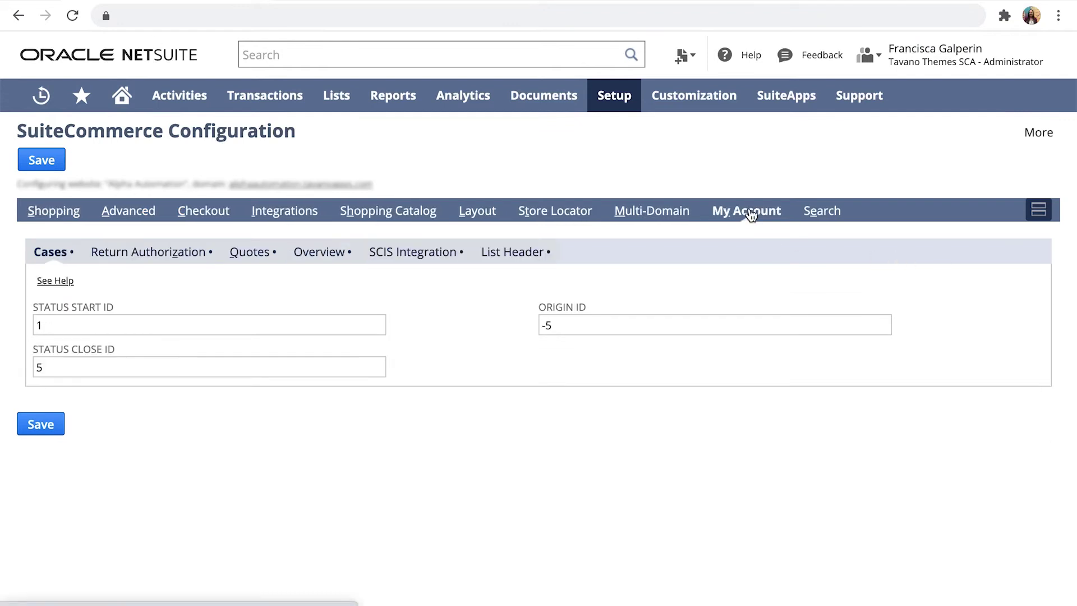
{"action": "left_click", "coordinate": [254, 262]}
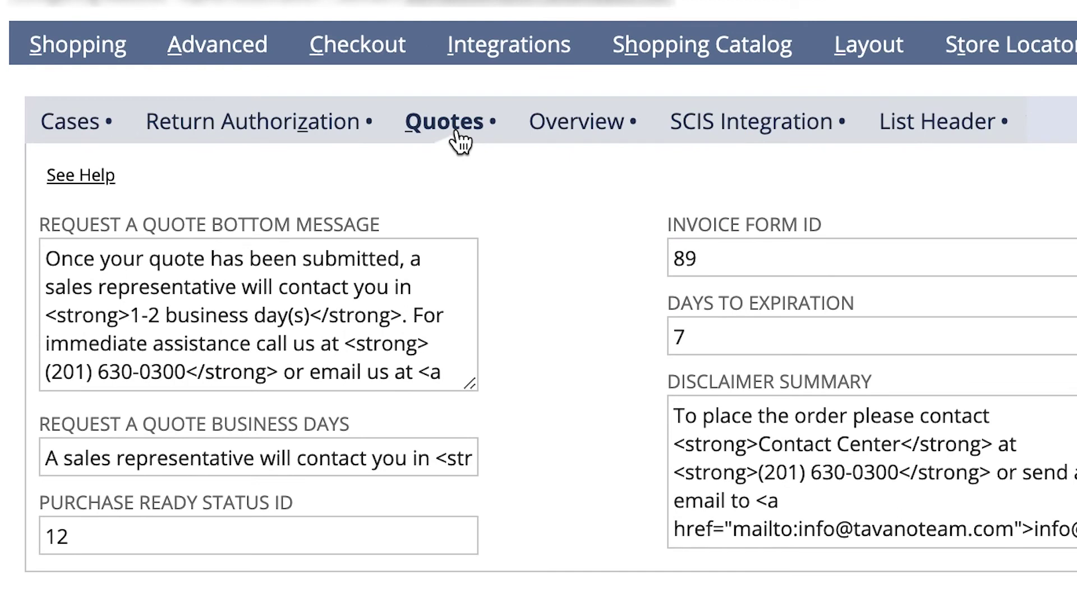
- Replace 1-2 with 3-5 in the quote message and business days fields, then save
{"action": "scroll", "coordinate": [869, 471], "scroll_direction": "down", "scroll_amount": 1}
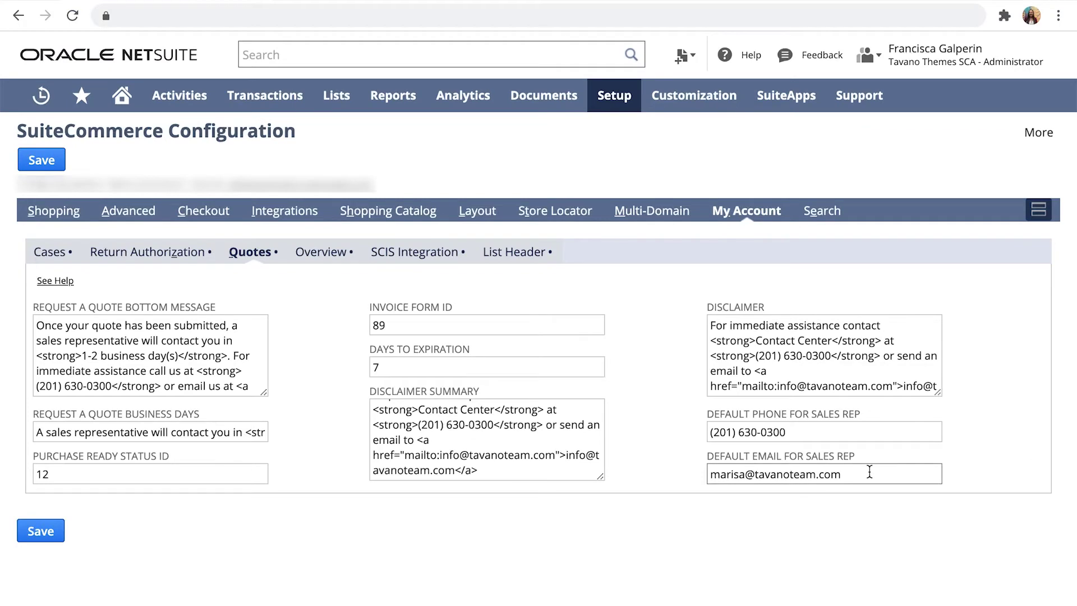
{"action": "left_click_drag", "start_coordinate": [96, 362], "coordinate": [82, 356]}
{"action": "type", "text": "3-5"}
{"action": "scroll", "coordinate": [132, 353], "scroll_direction": "down", "scroll_amount": 1}
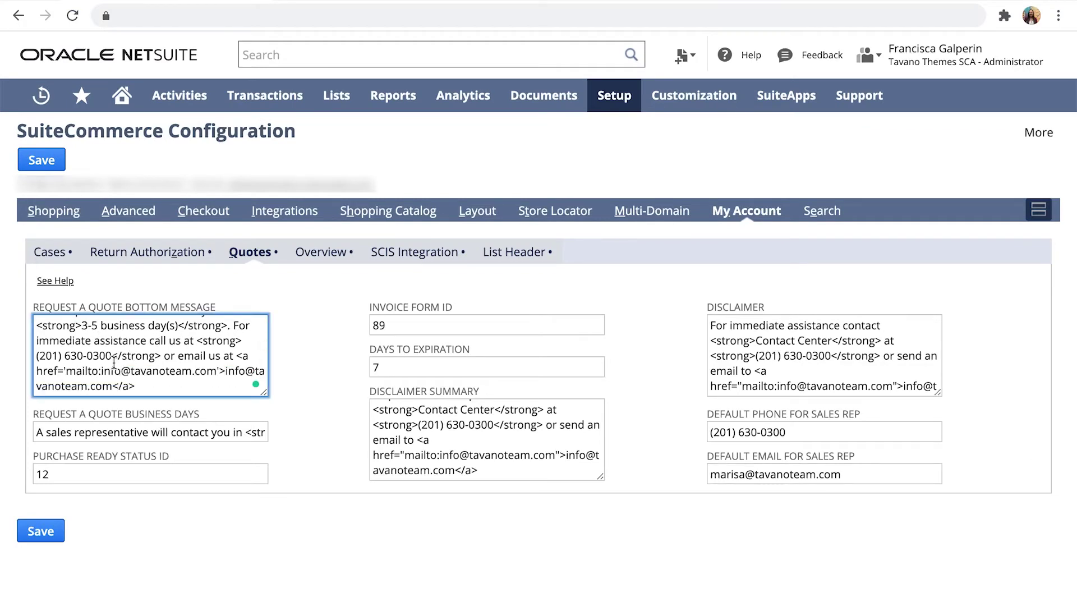
{"action": "double_click", "coordinate": [132, 433]}
{"action": "type", "text": "3-5 business days</stron"}
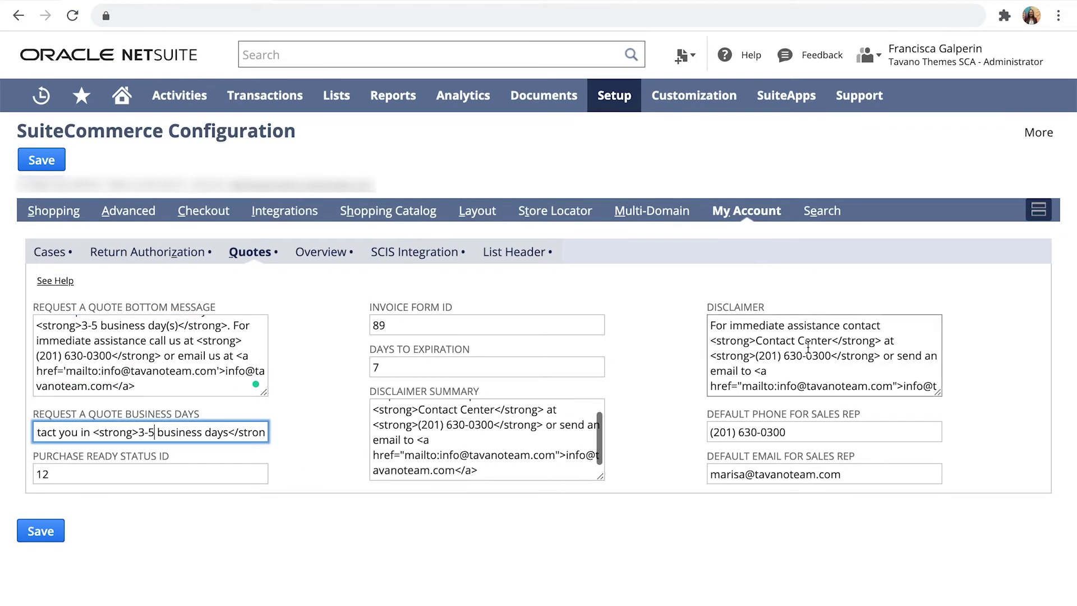
{"action": "left_click", "coordinate": [49, 473]}
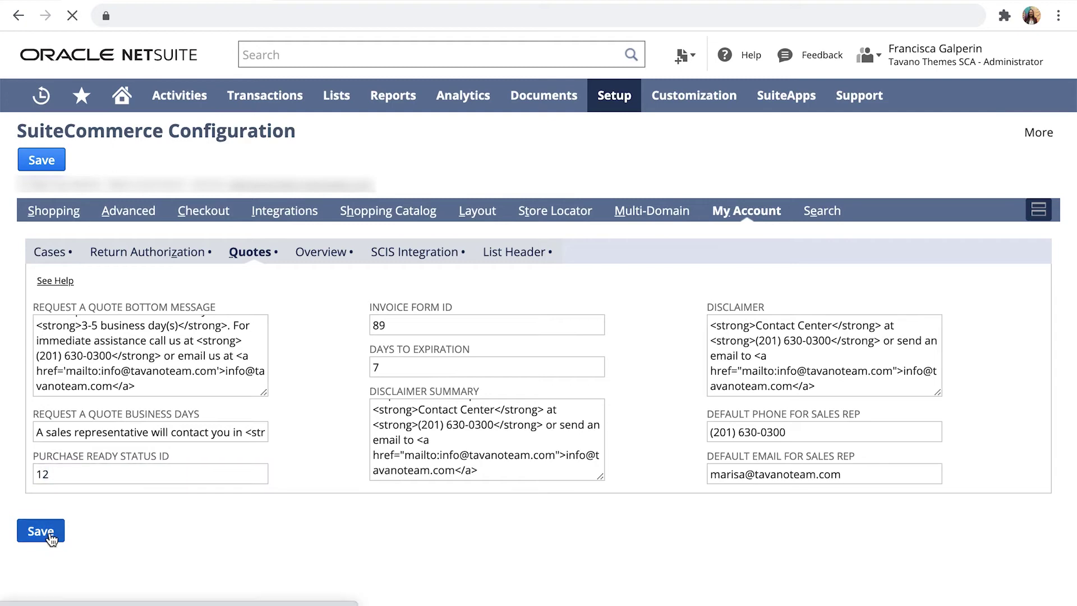
{"action": "left_click", "coordinate": [41, 531]}
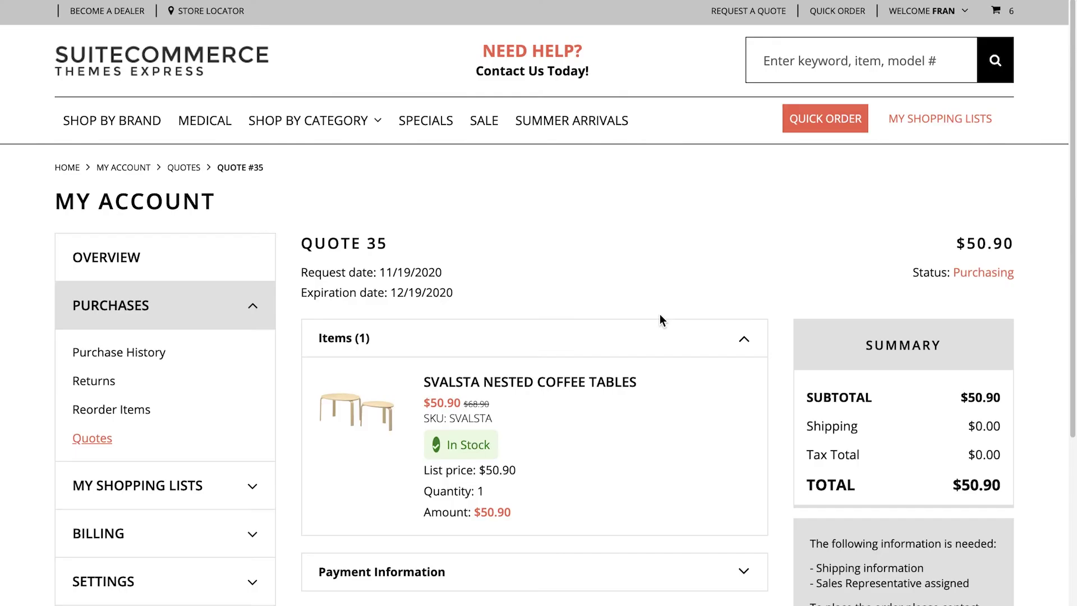
{"action": "scroll", "coordinate": [660, 317], "scroll_direction": "down", "scroll_amount": 3}
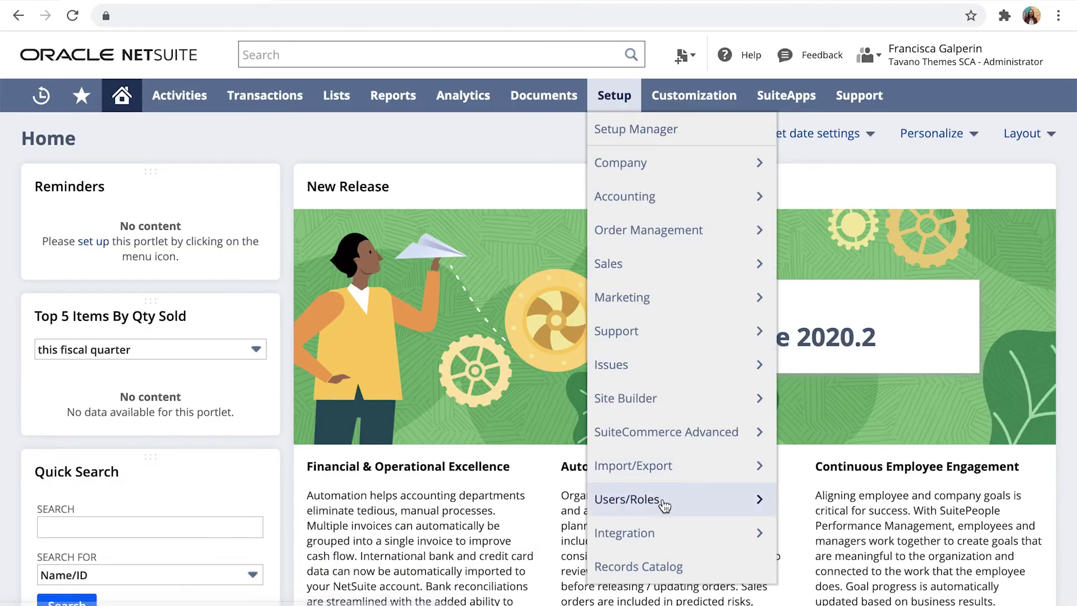
- Set the Custom Customer Center role's Transactions > Estimate permission to Create and save the role
{"action": "mouse_move", "coordinate": [665, 505]}
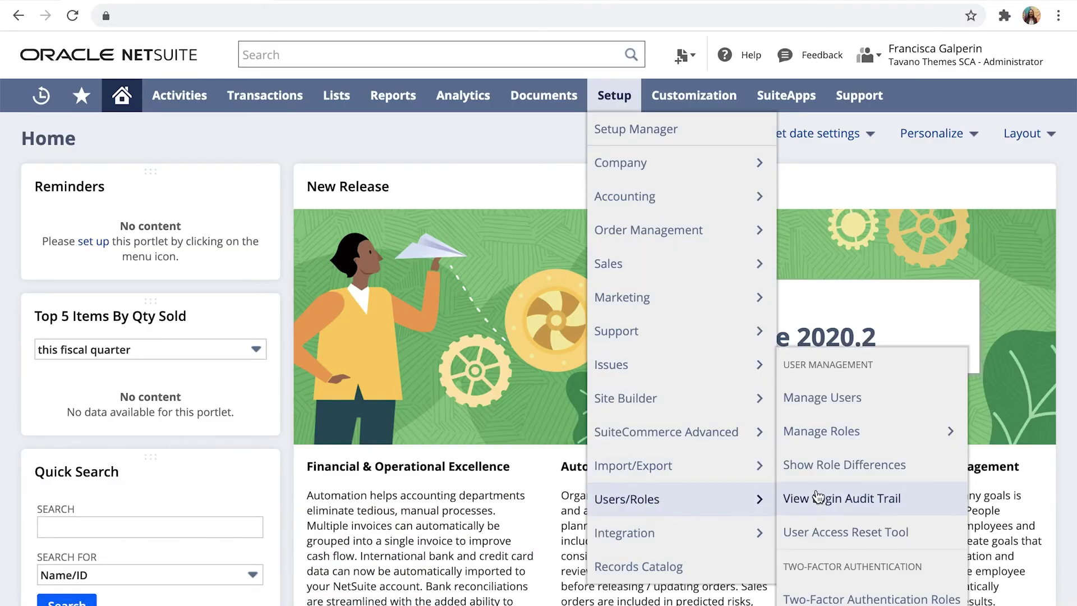
{"action": "mouse_move", "coordinate": [898, 445]}
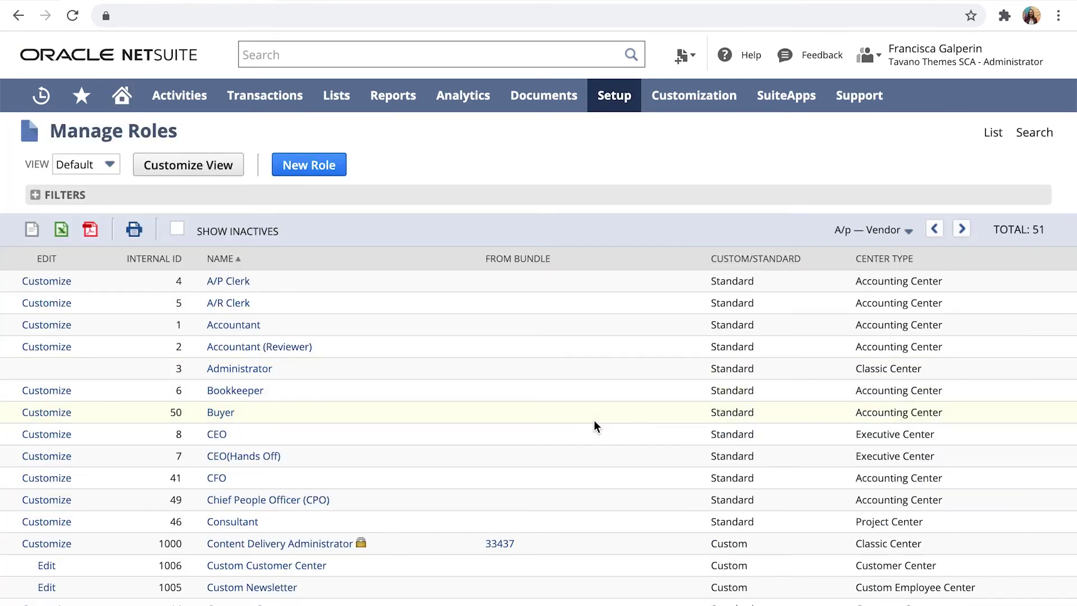
{"action": "scroll", "coordinate": [594, 425], "scroll_direction": "down", "scroll_amount": 4}
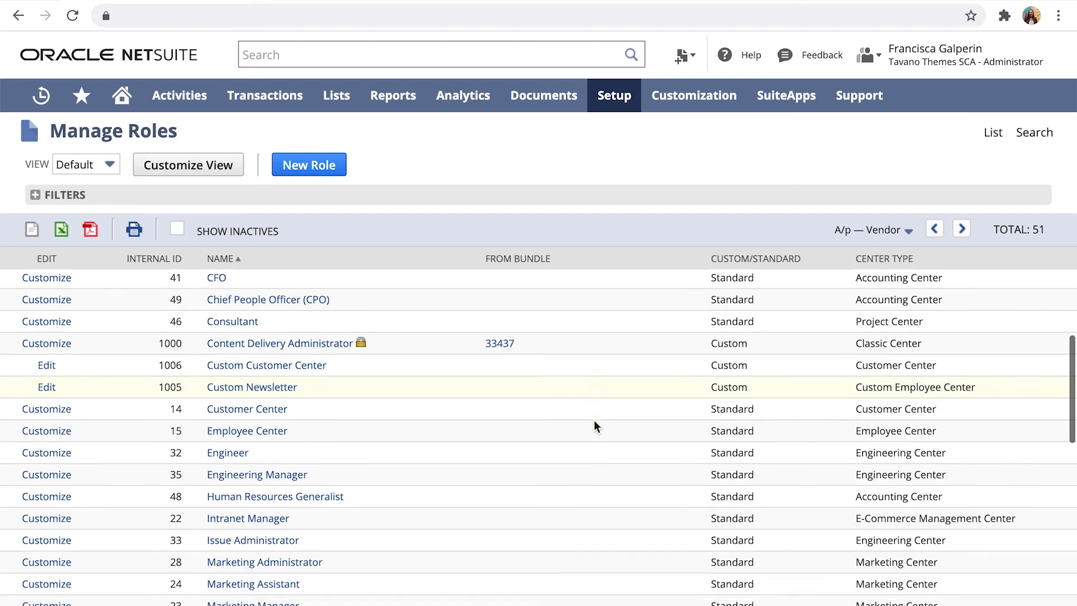
{"action": "scroll", "coordinate": [594, 424], "scroll_direction": "down", "scroll_amount": 1}
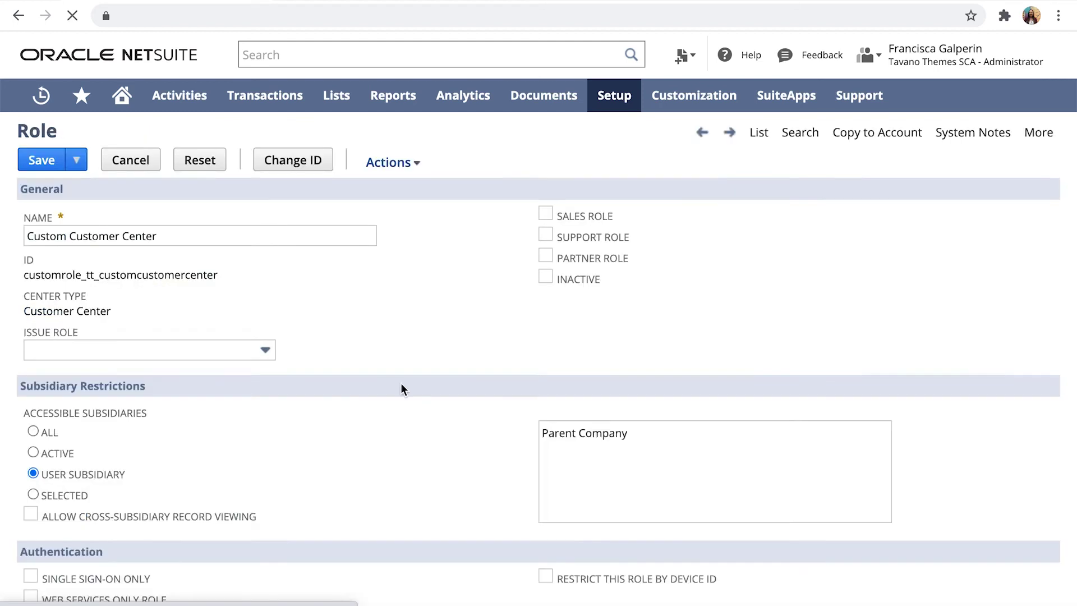
{"action": "scroll", "coordinate": [402, 387], "scroll_direction": "down", "scroll_amount": 8}
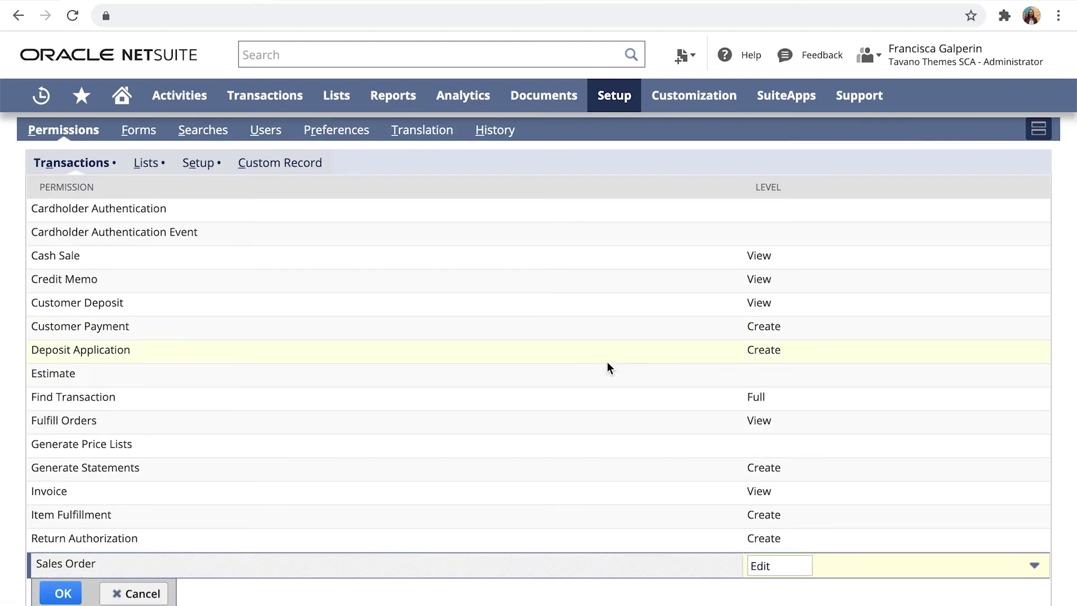
{"action": "left_click", "coordinate": [764, 379]}
{"action": "left_click", "coordinate": [1033, 378]}
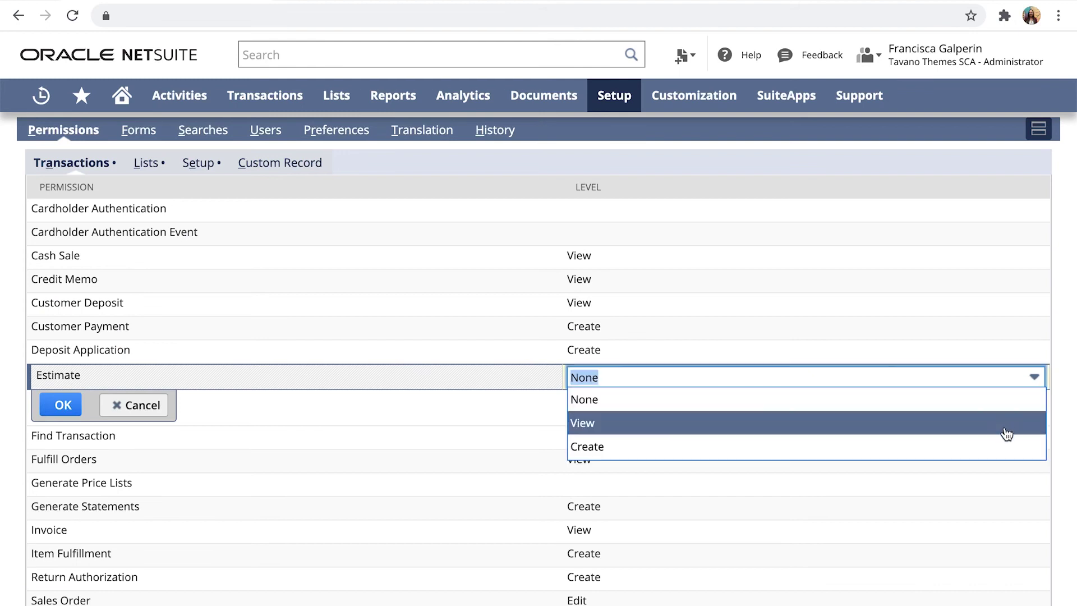
{"action": "left_click", "coordinate": [1005, 448]}
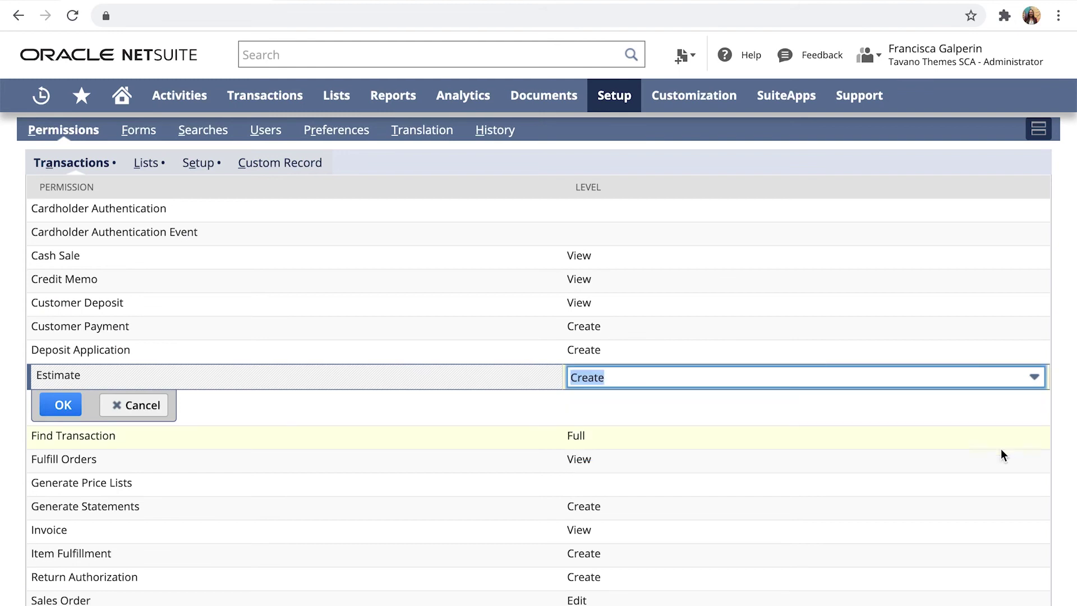
{"action": "left_click", "coordinate": [63, 406]}
{"action": "scroll", "coordinate": [66, 414], "scroll_direction": "down", "scroll_amount": 1}
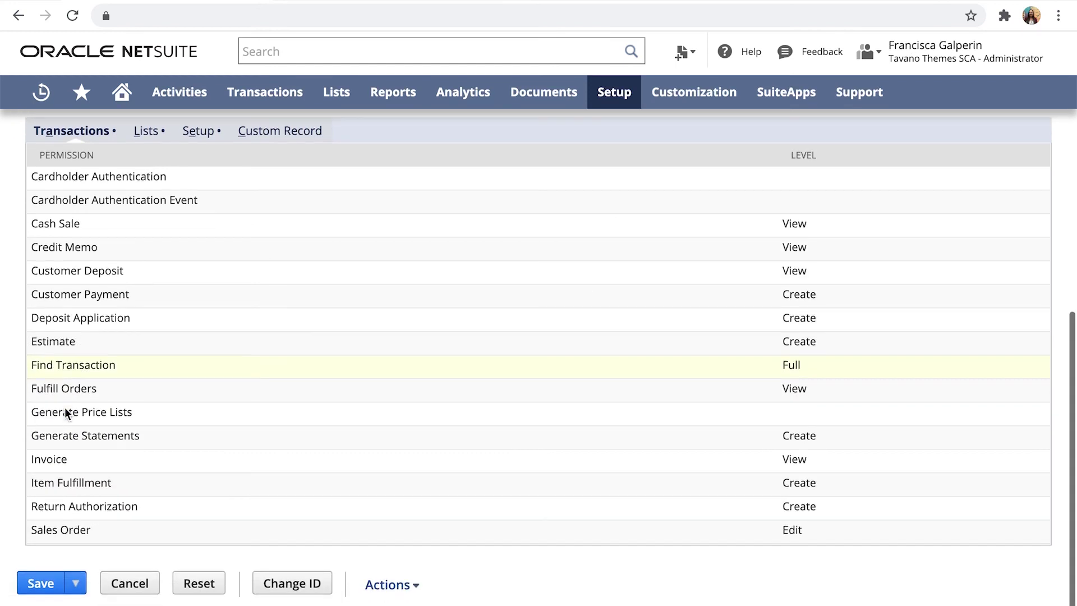
{"action": "left_click", "coordinate": [40, 588]}
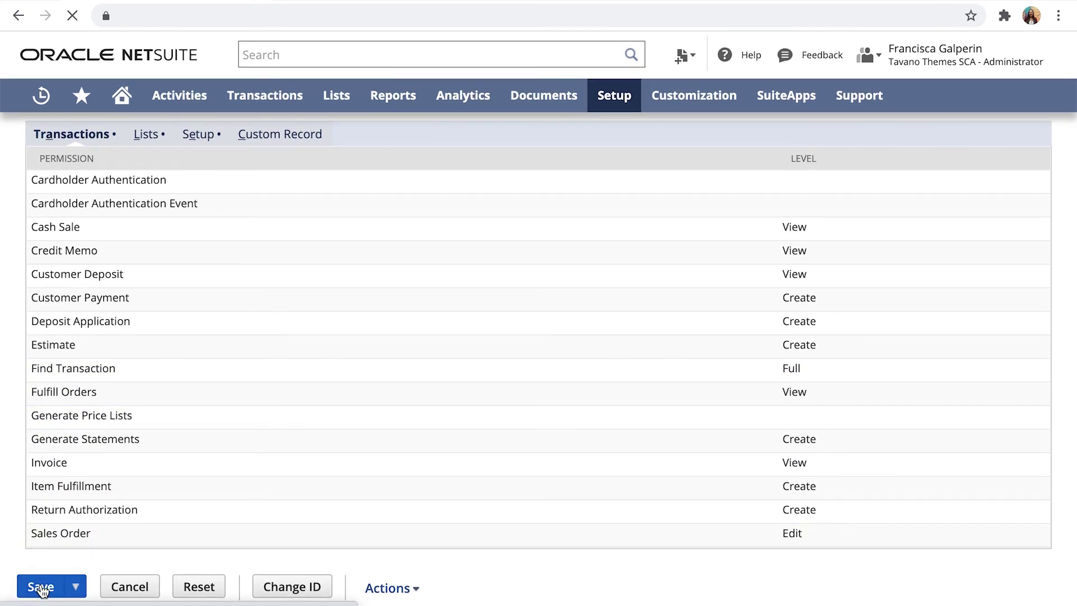